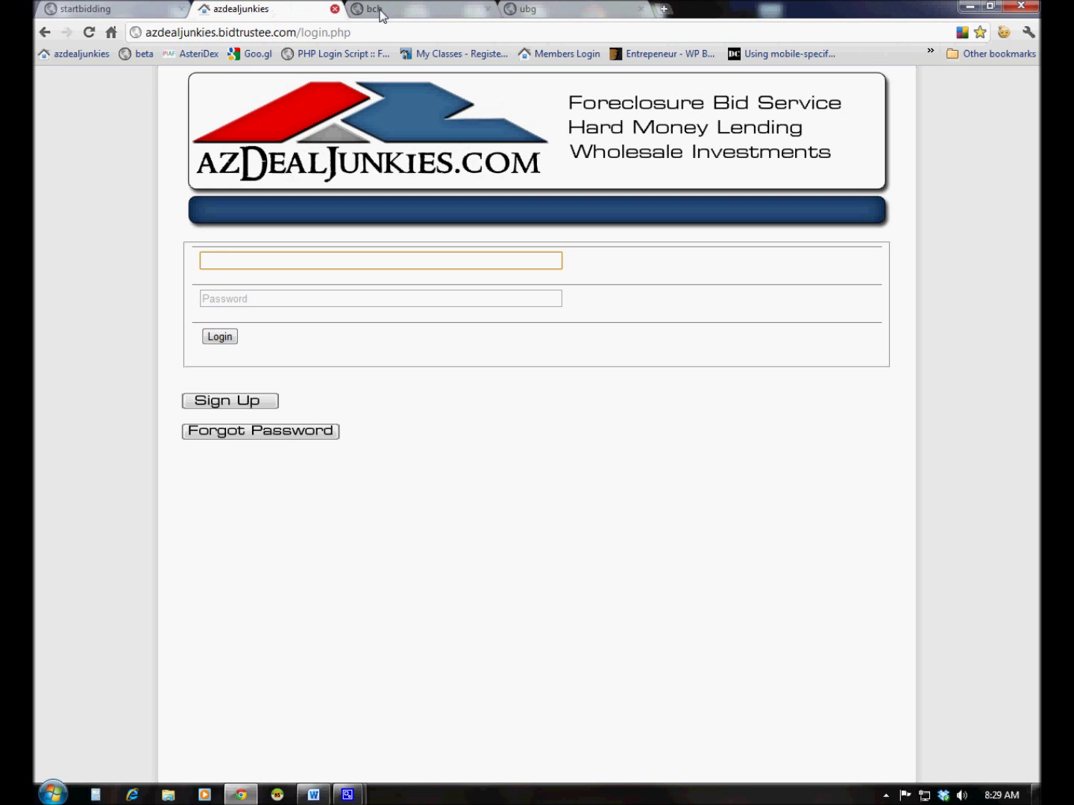
Switch through the BCH, United Brokers Group and StartBidding versions of the login page
left_click(431, 12)
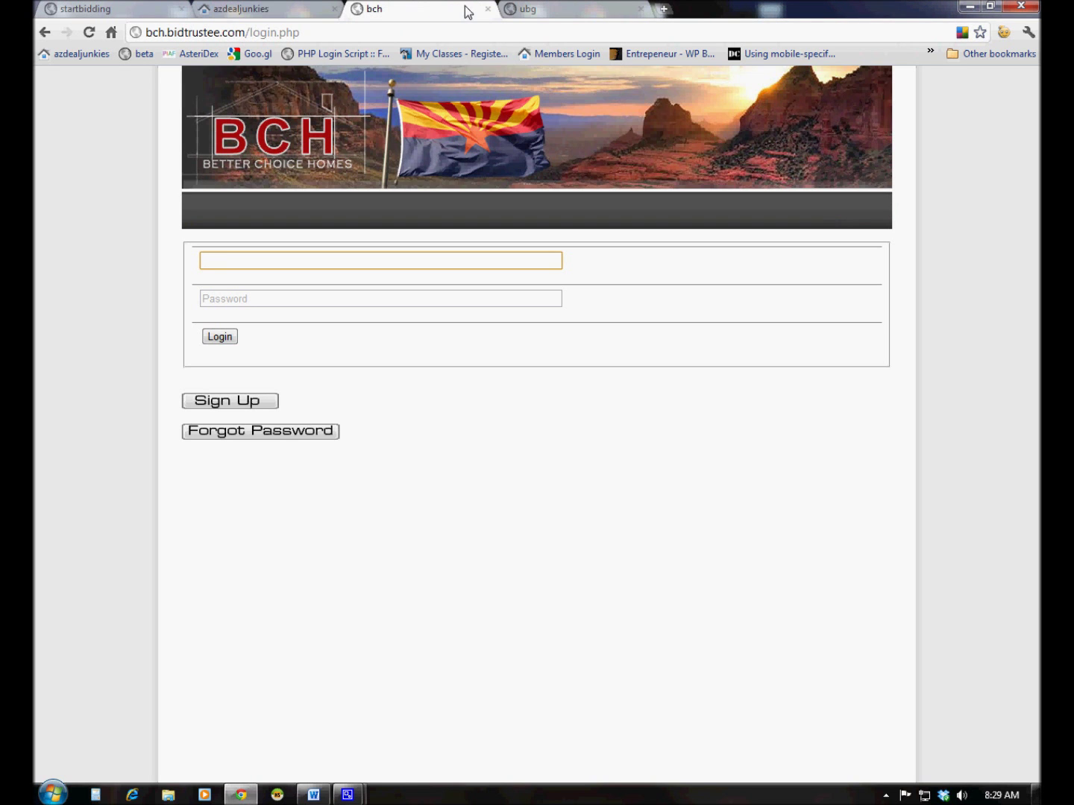
left_click(554, 11)
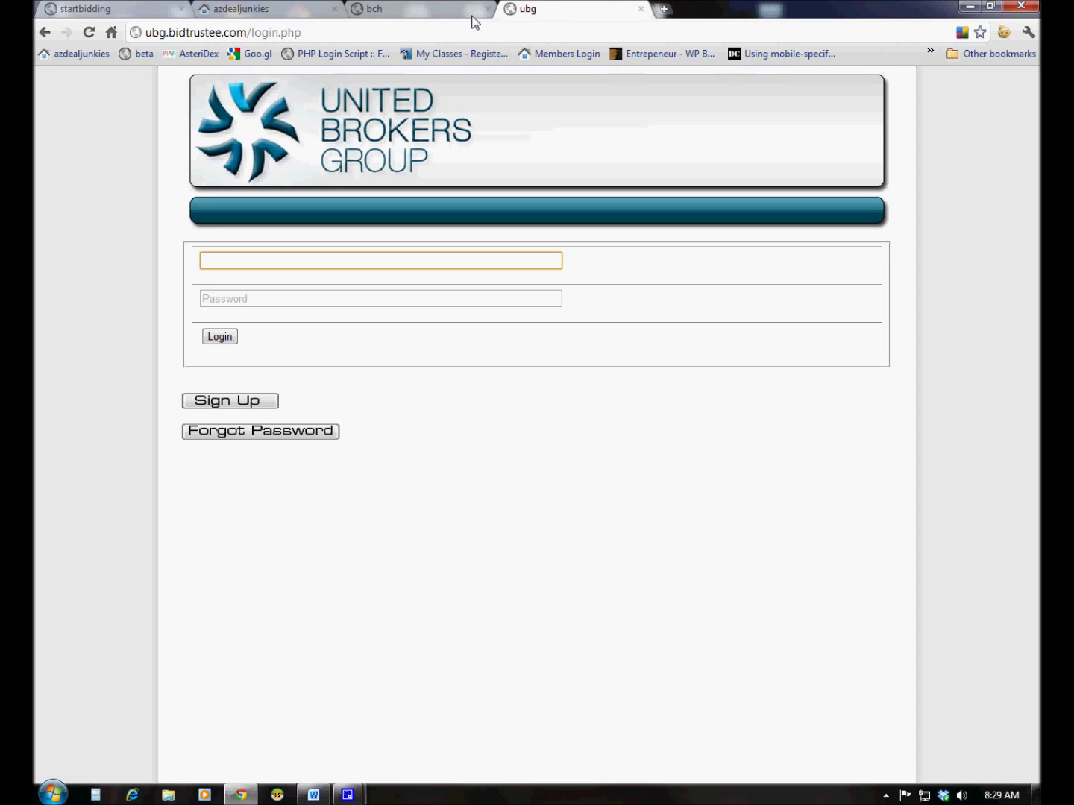
left_click(114, 9)
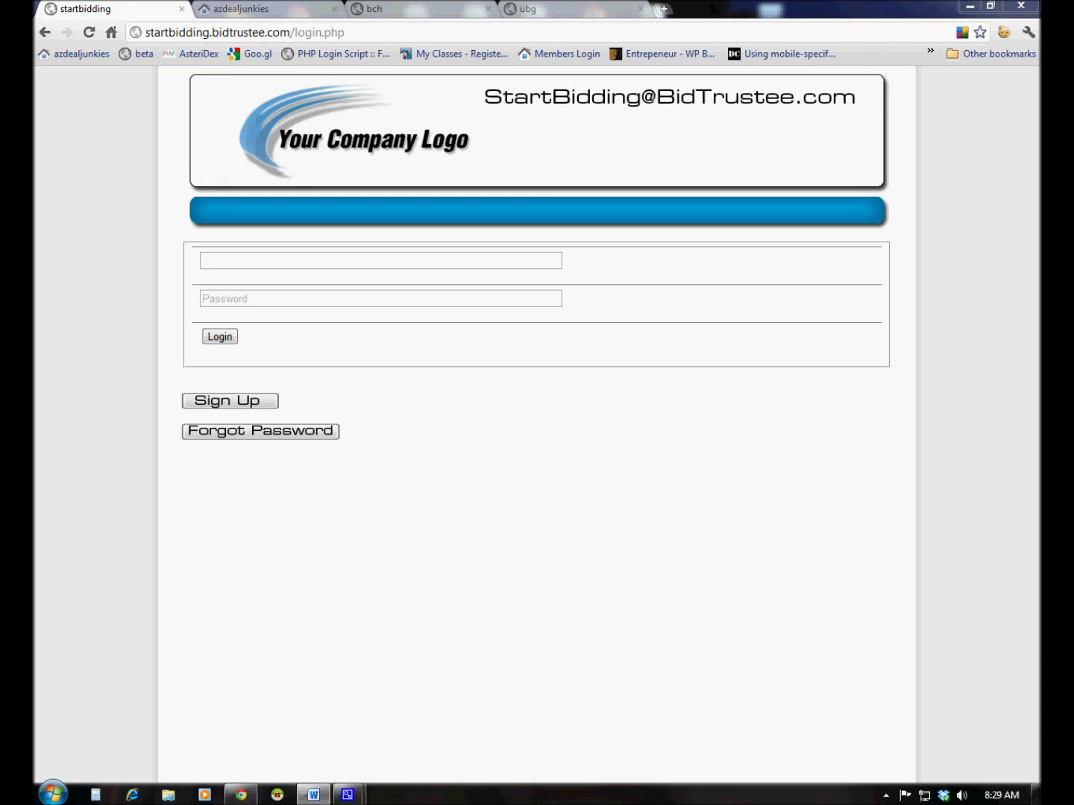
Log in to StartBidding with the admin username and password, then open the auction dates list
left_click(223, 262)
type("admin")
key("Tab")
type("******")
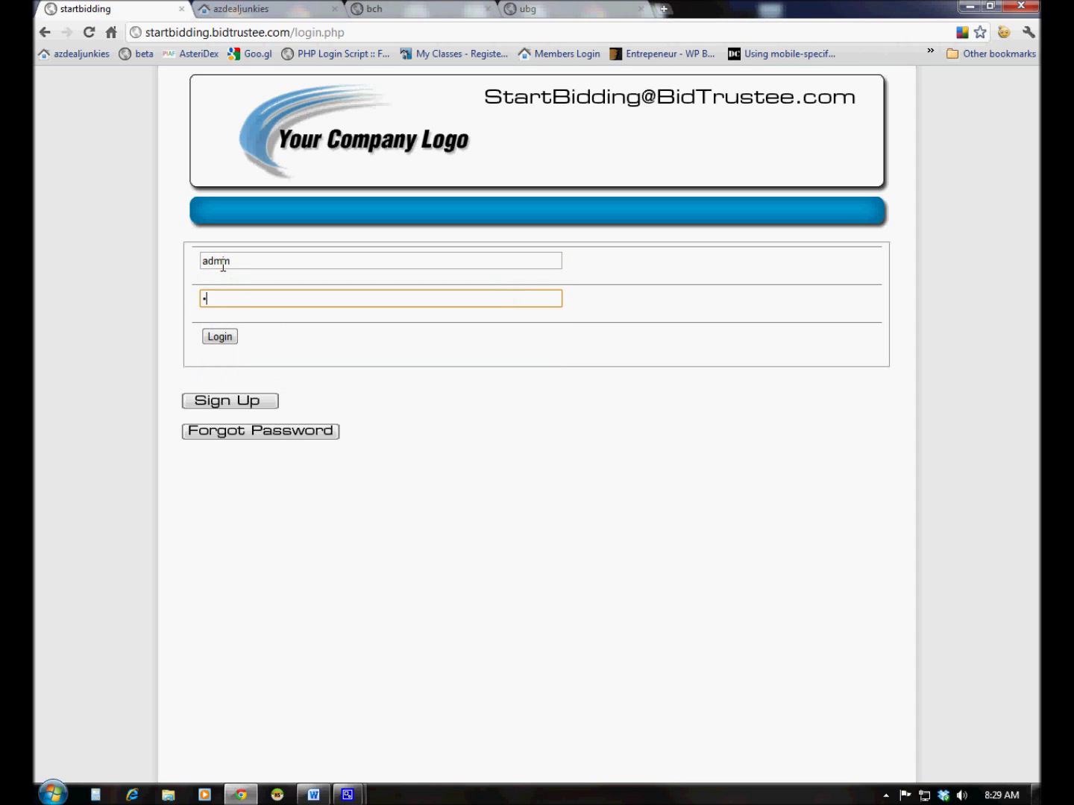
type("***")
left_click(221, 339)
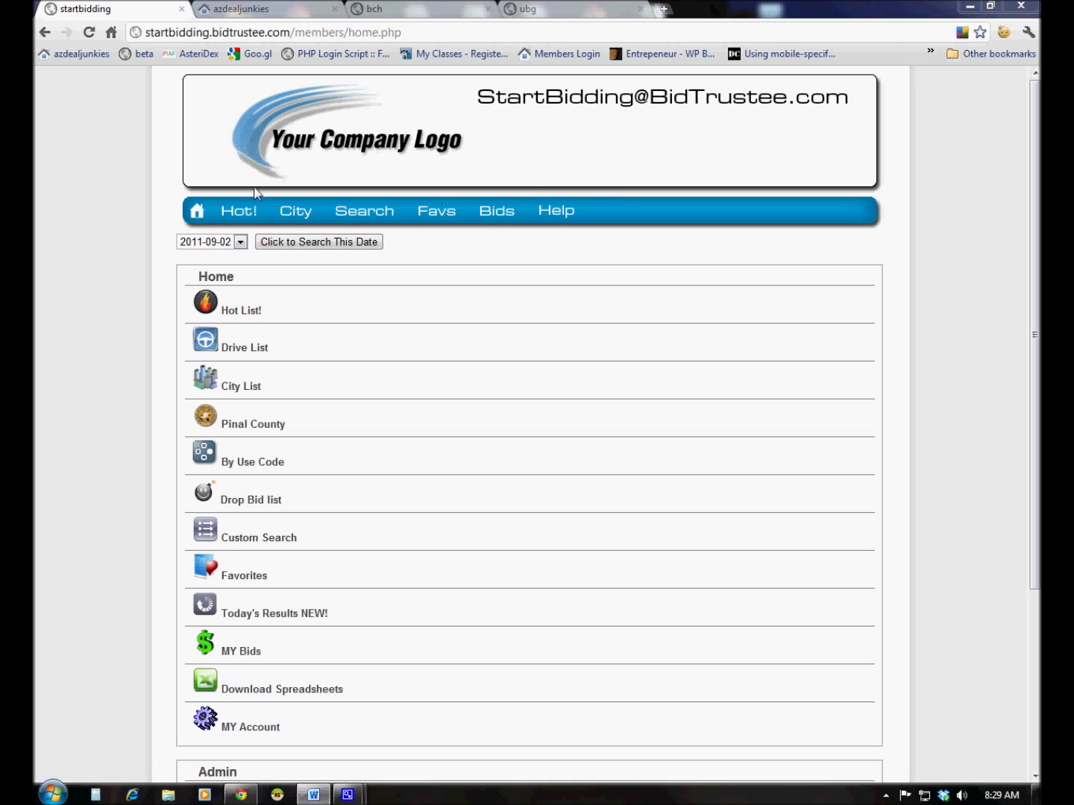
left_click(238, 242)
left_click(238, 244)
left_click(261, 245)
left_click(384, 218)
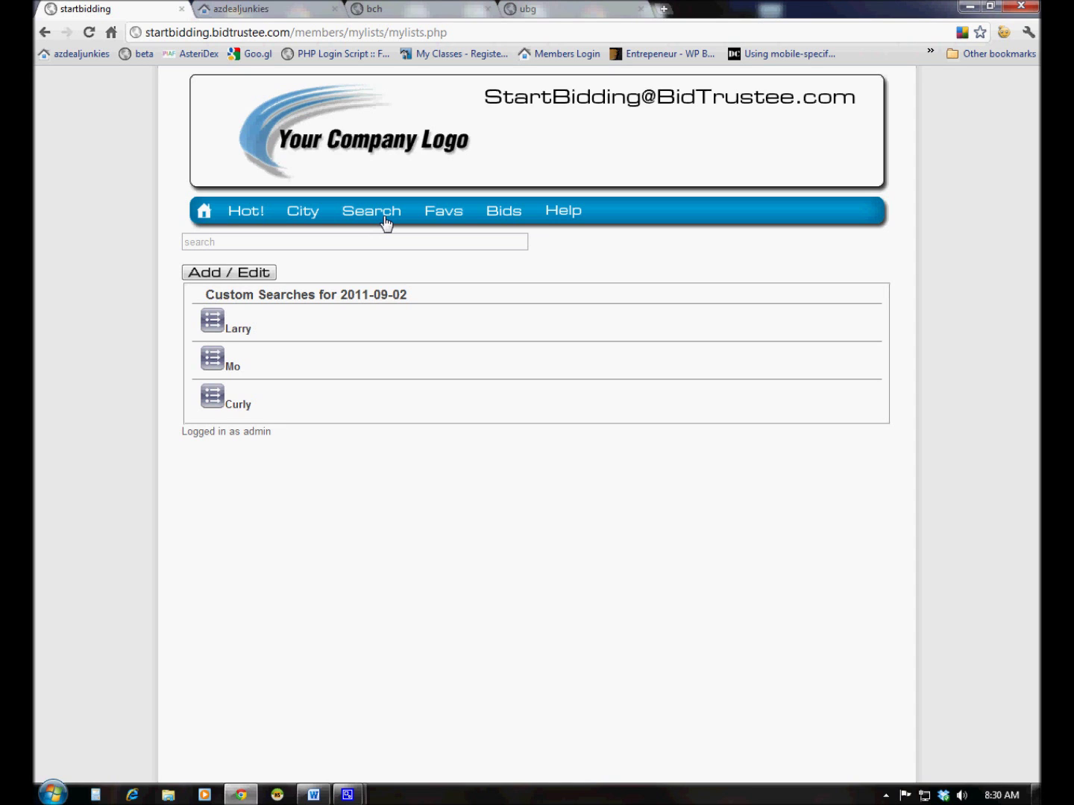
View the Larry and Mo custom search results, returning to the searches list after each
left_click(238, 330)
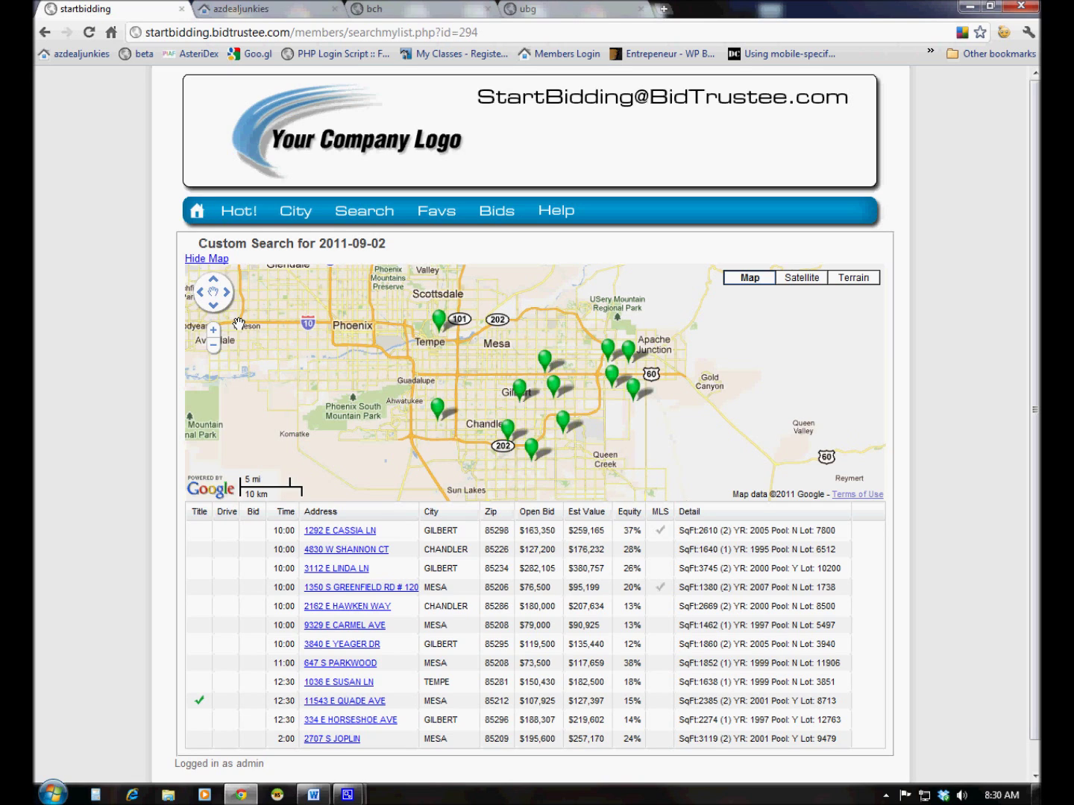
left_click(359, 214)
left_click(255, 373)
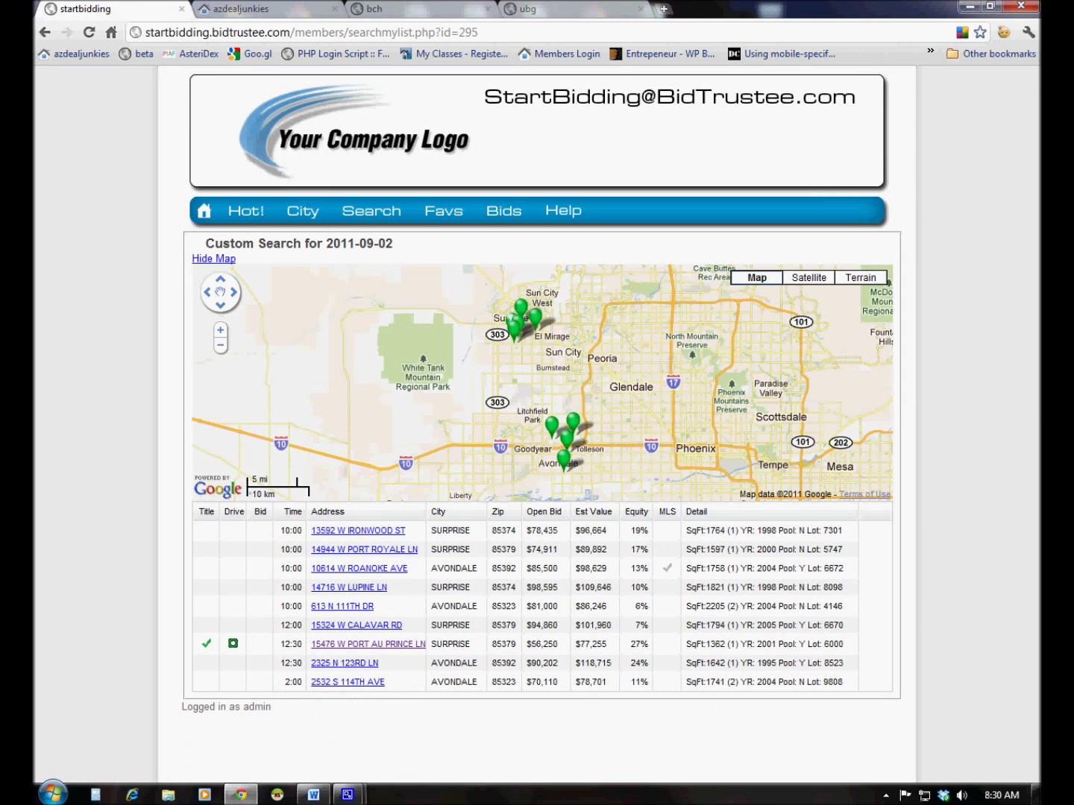
left_click(377, 216)
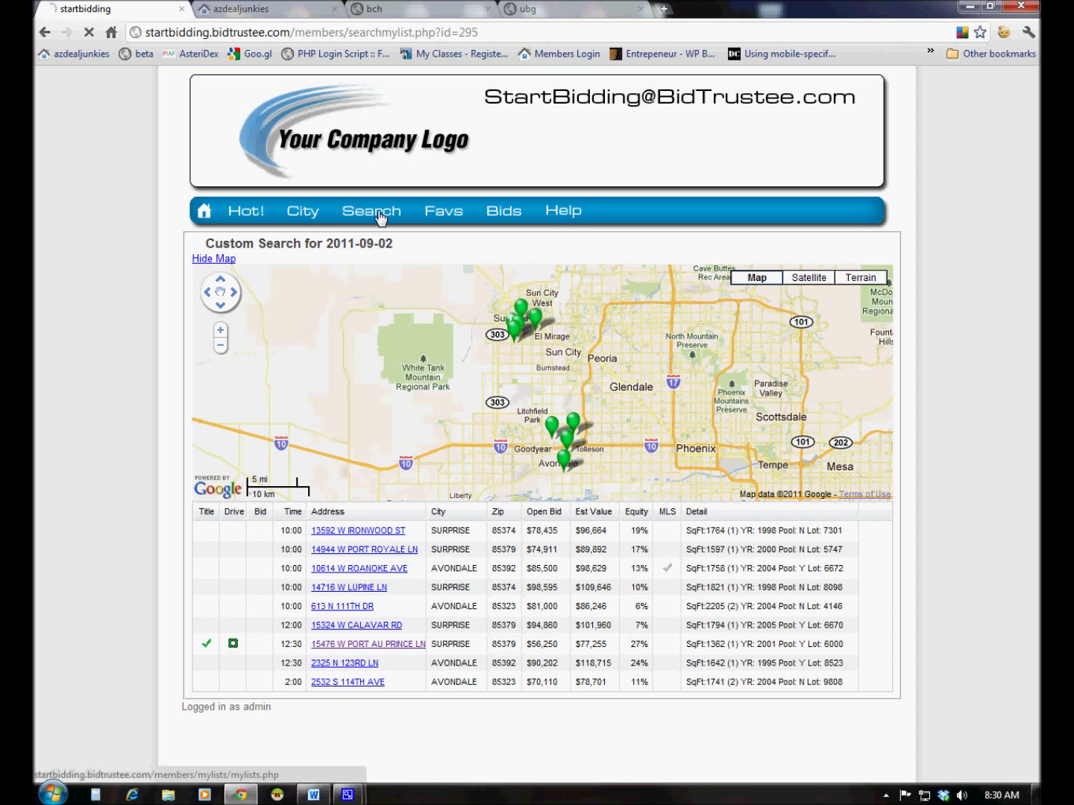
left_click(232, 406)
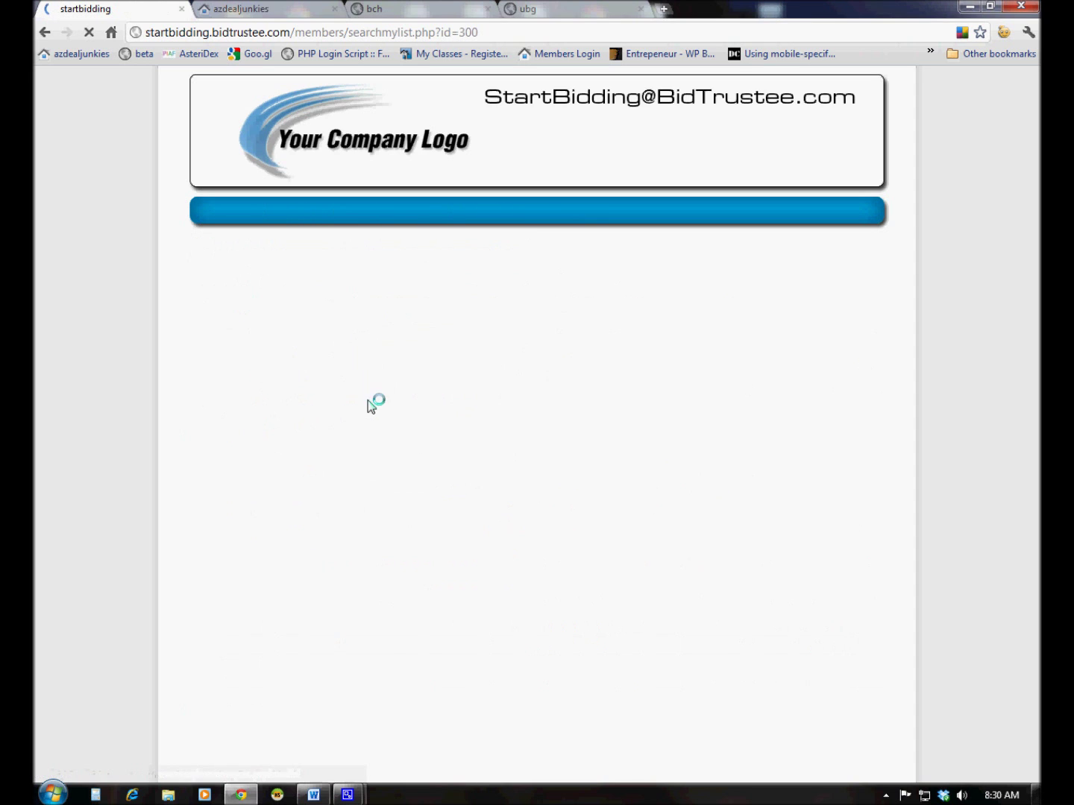
scroll(548, 399, "up", 2)
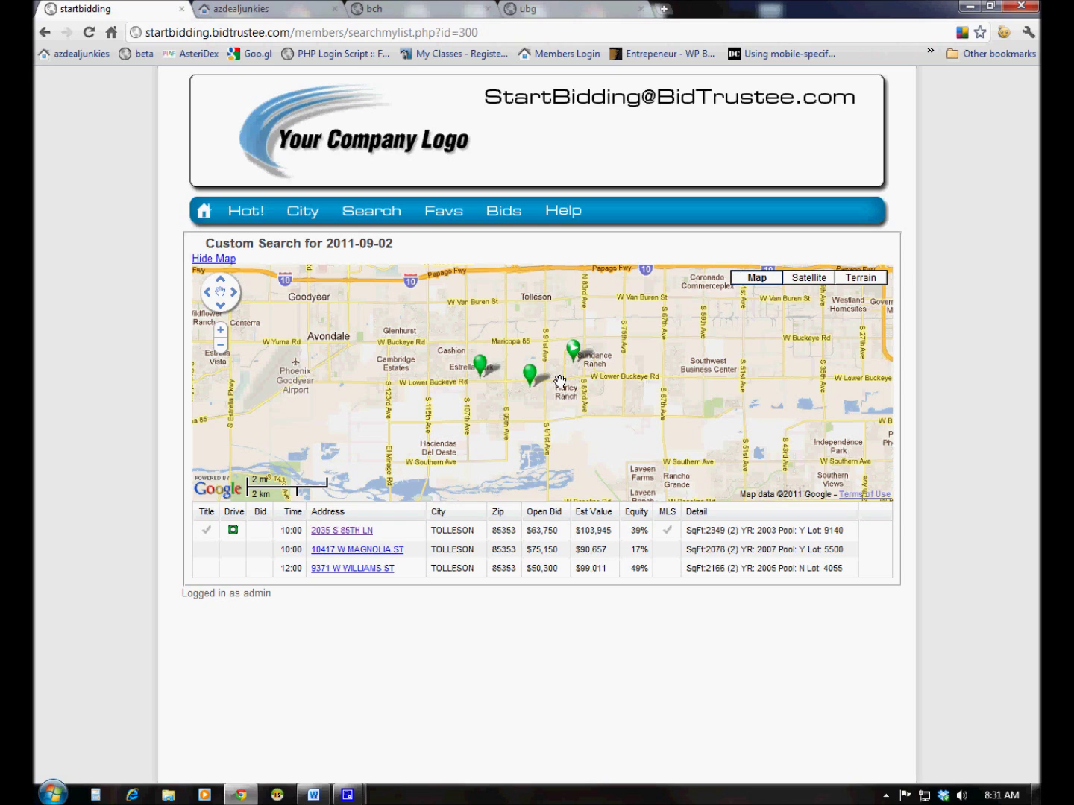
mouse_move(575, 358)
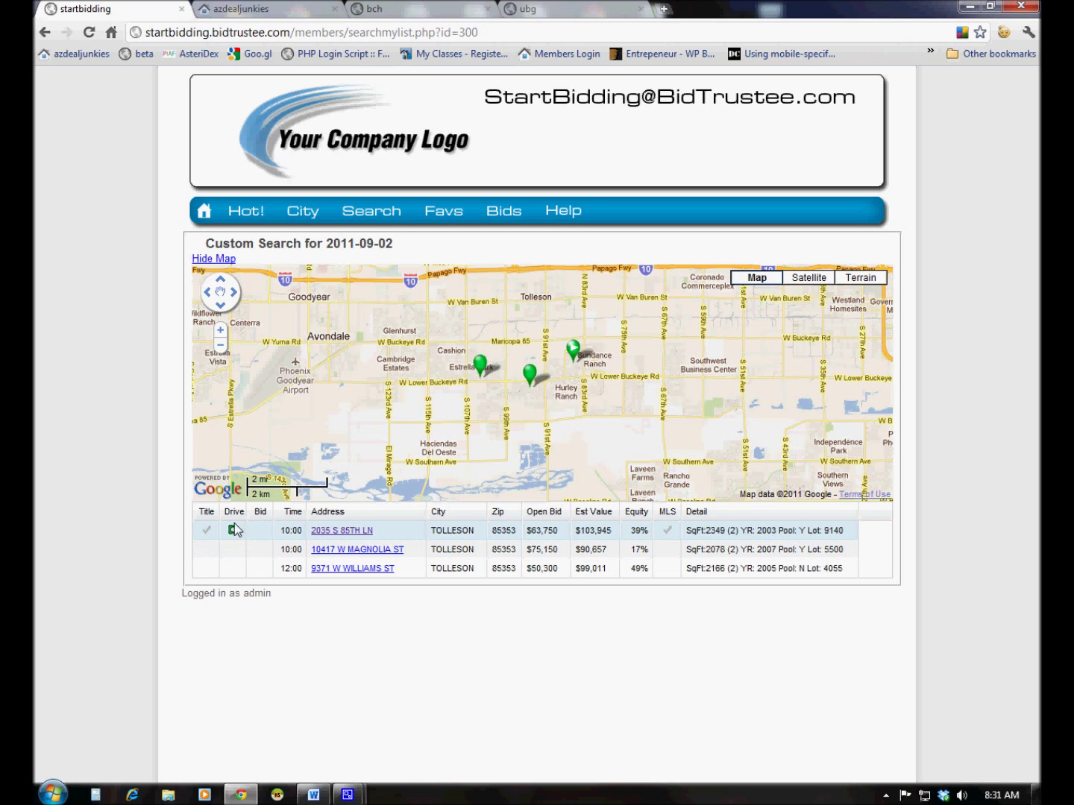
left_click(575, 355)
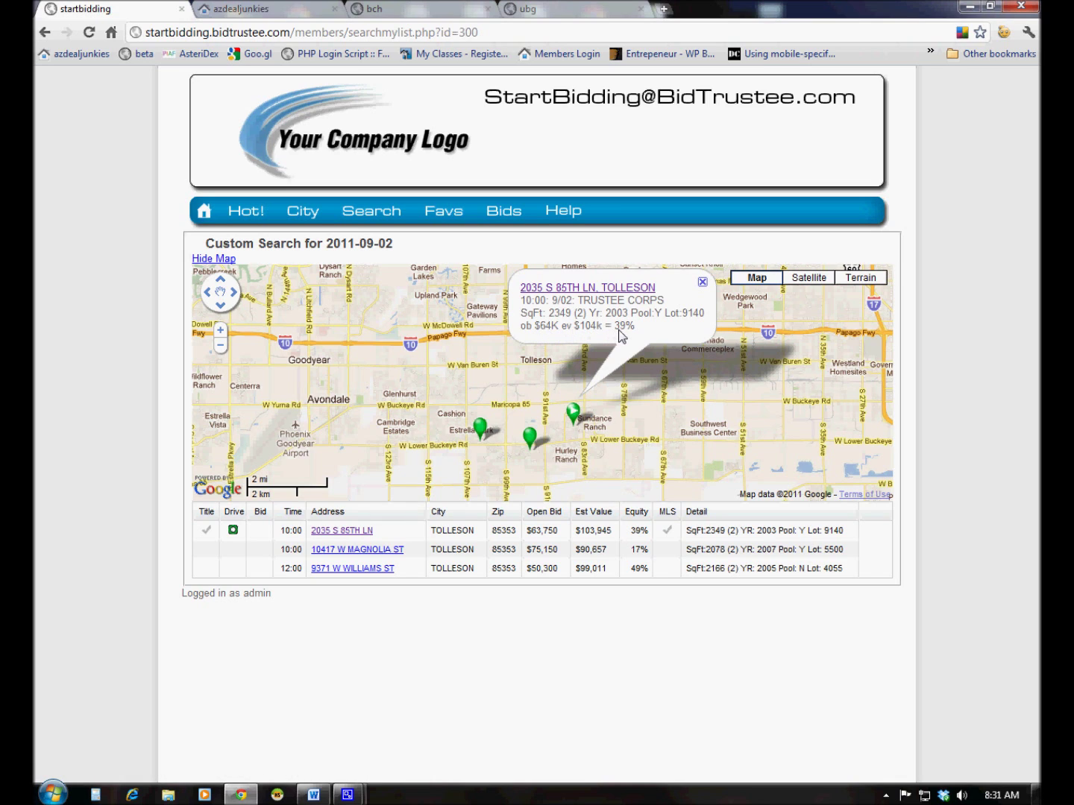
left_click(588, 289)
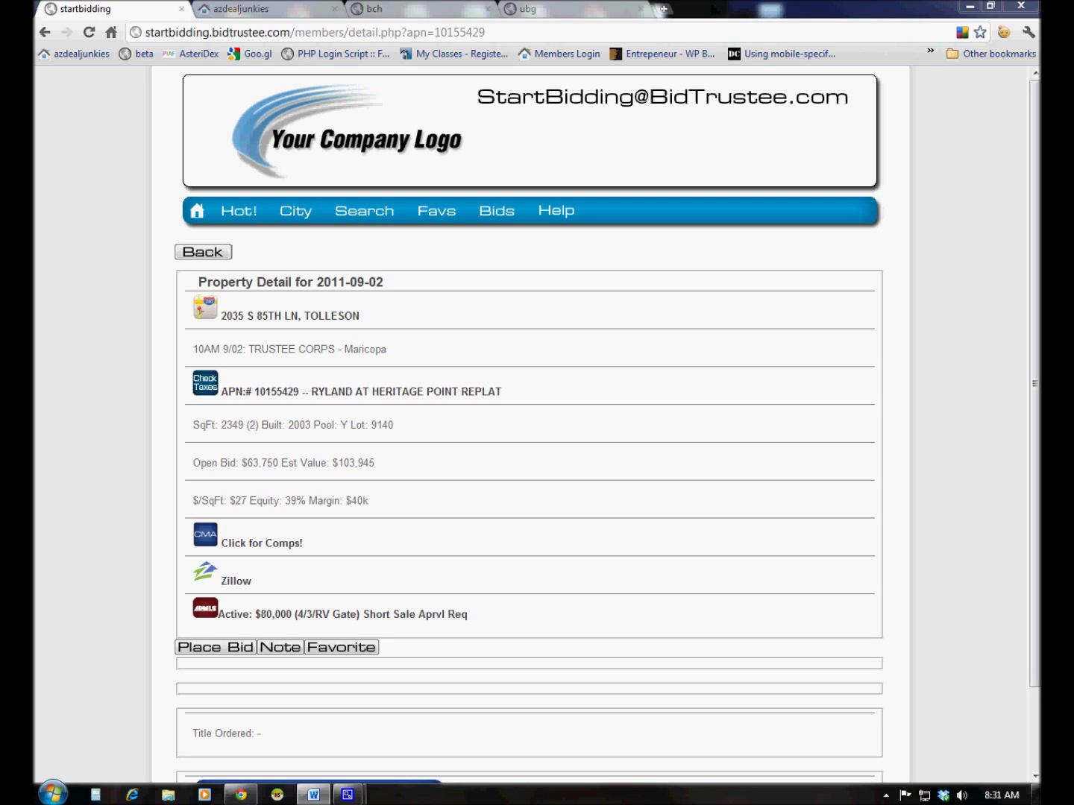
left_click(287, 317)
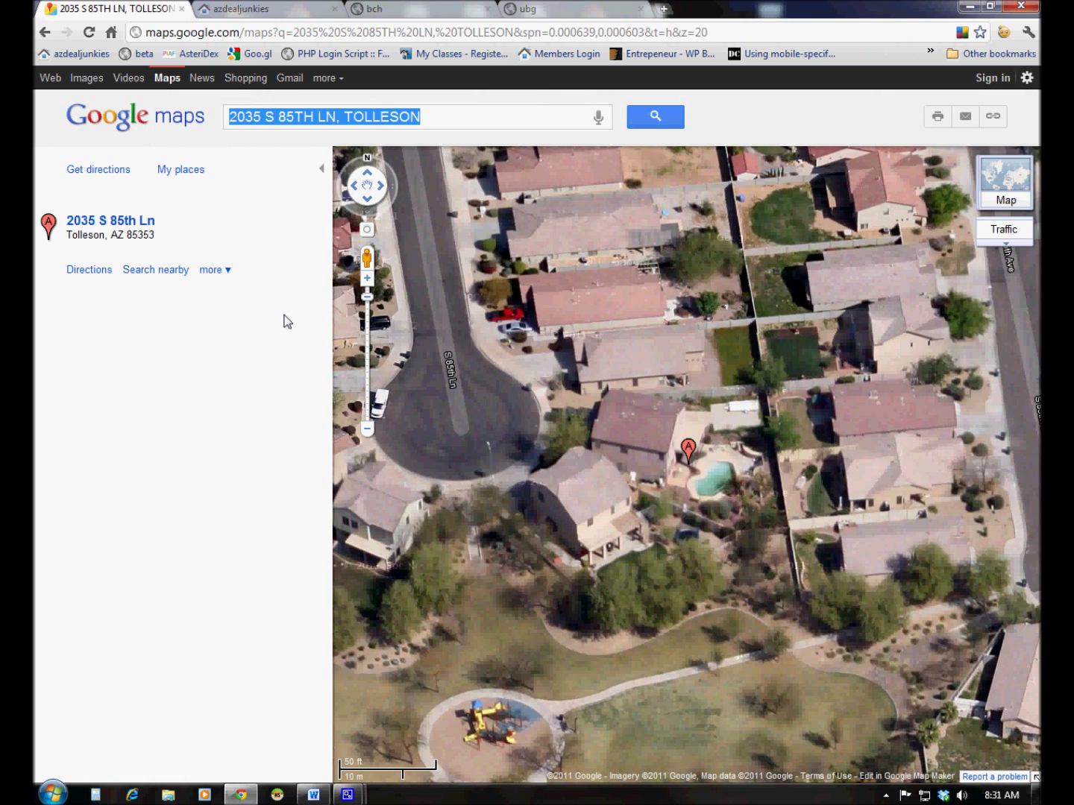
left_click(43, 32)
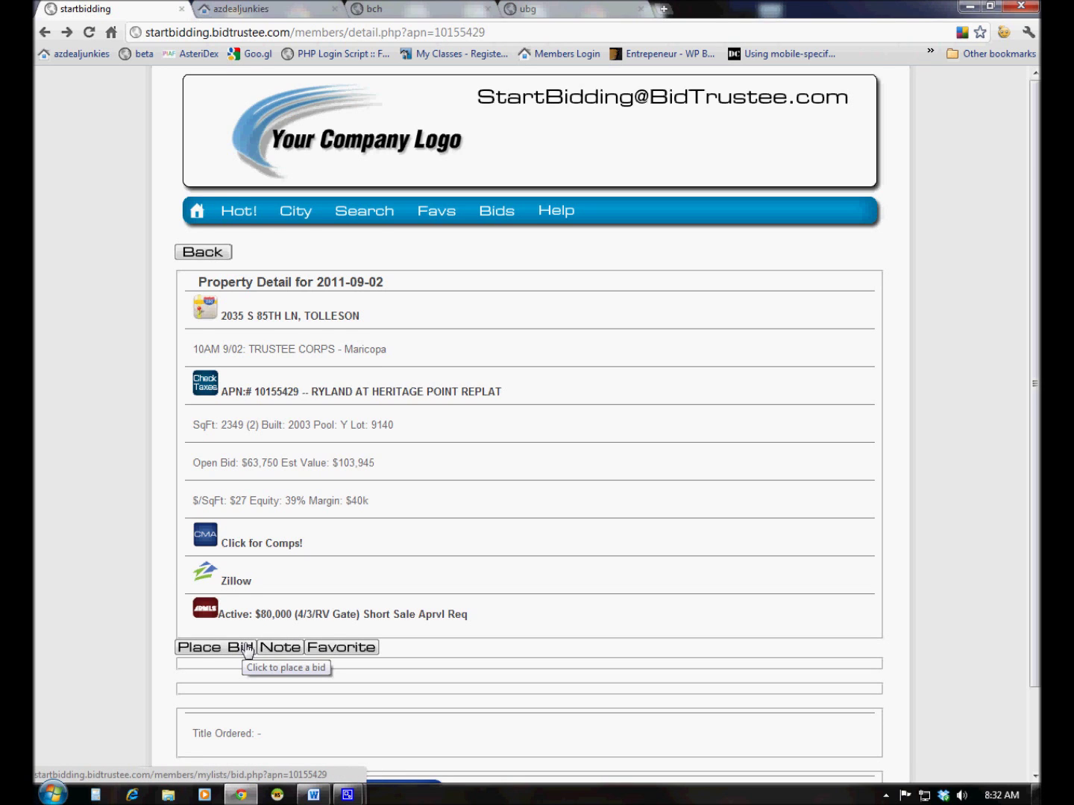
scroll(246, 650, "down", 3)
Read the property's photo drive report with exterior photos and vacancy notes, then return to the details
left_click(291, 697)
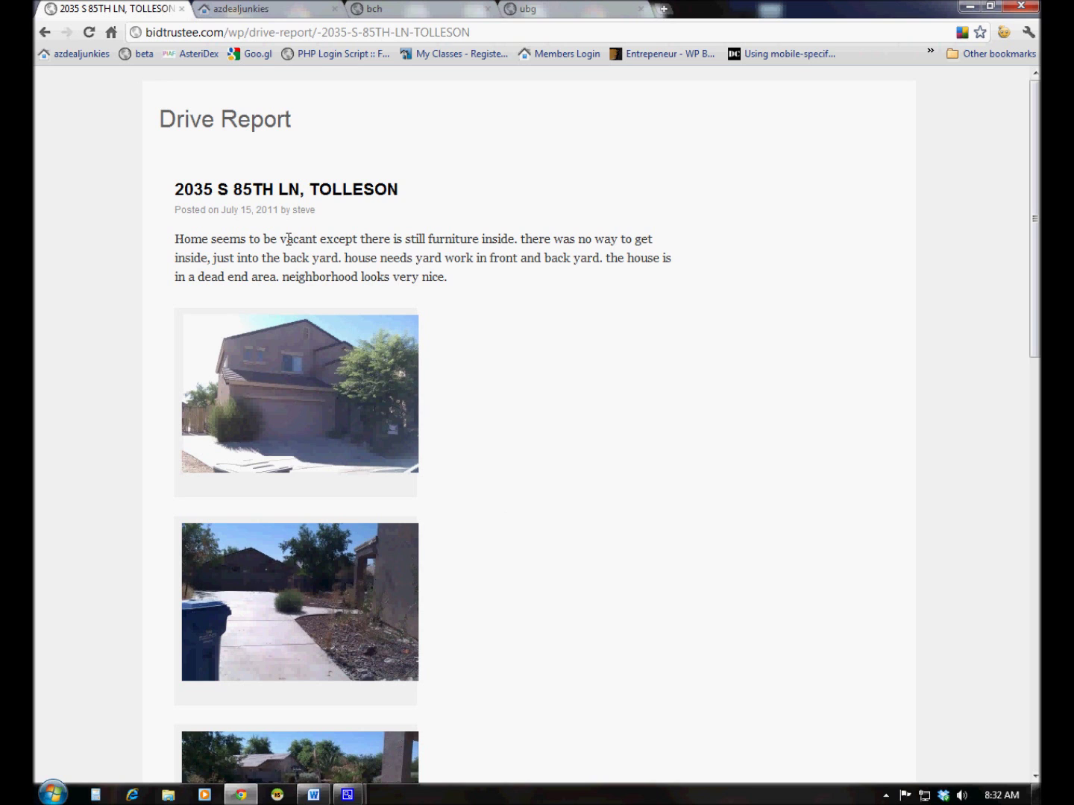
scroll(585, 447, "down", 4)
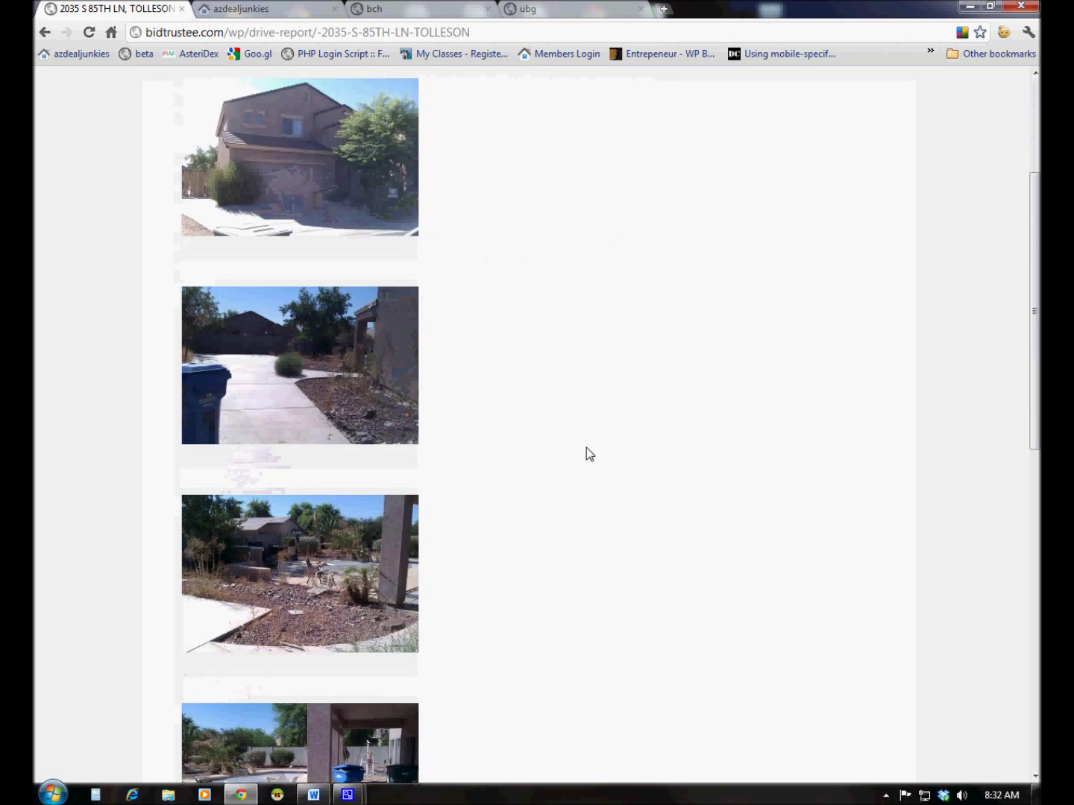
scroll(587, 447, "down", 5)
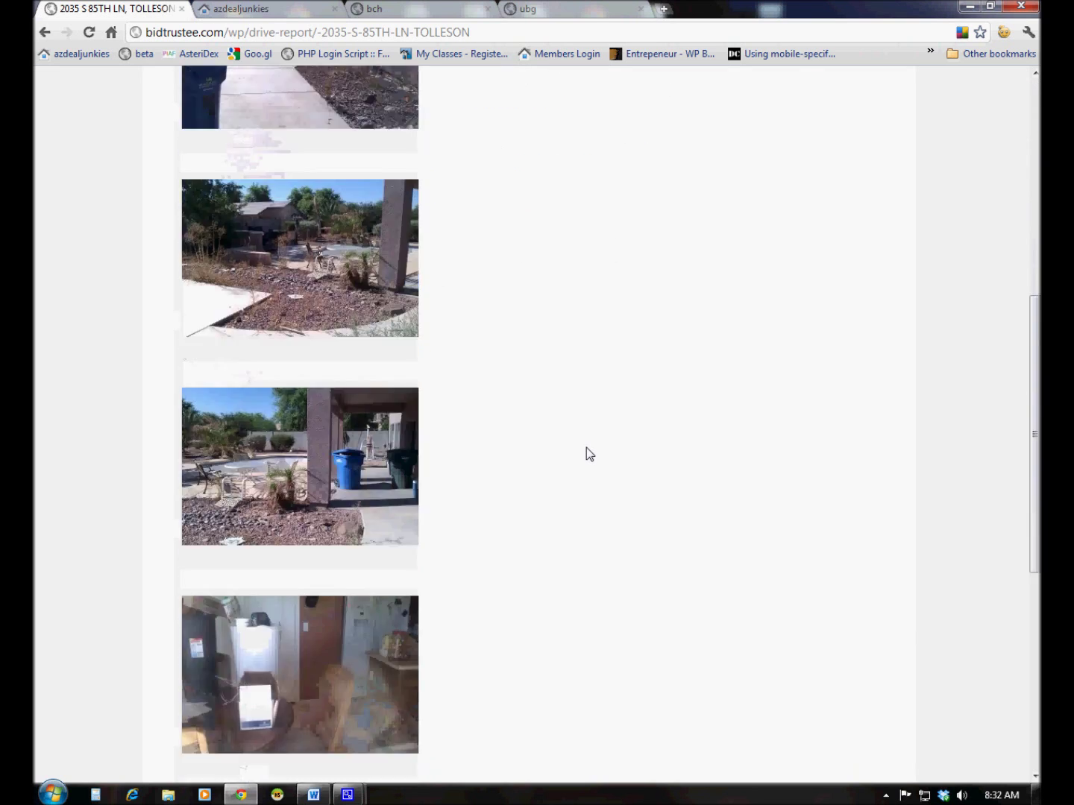
key("Home")
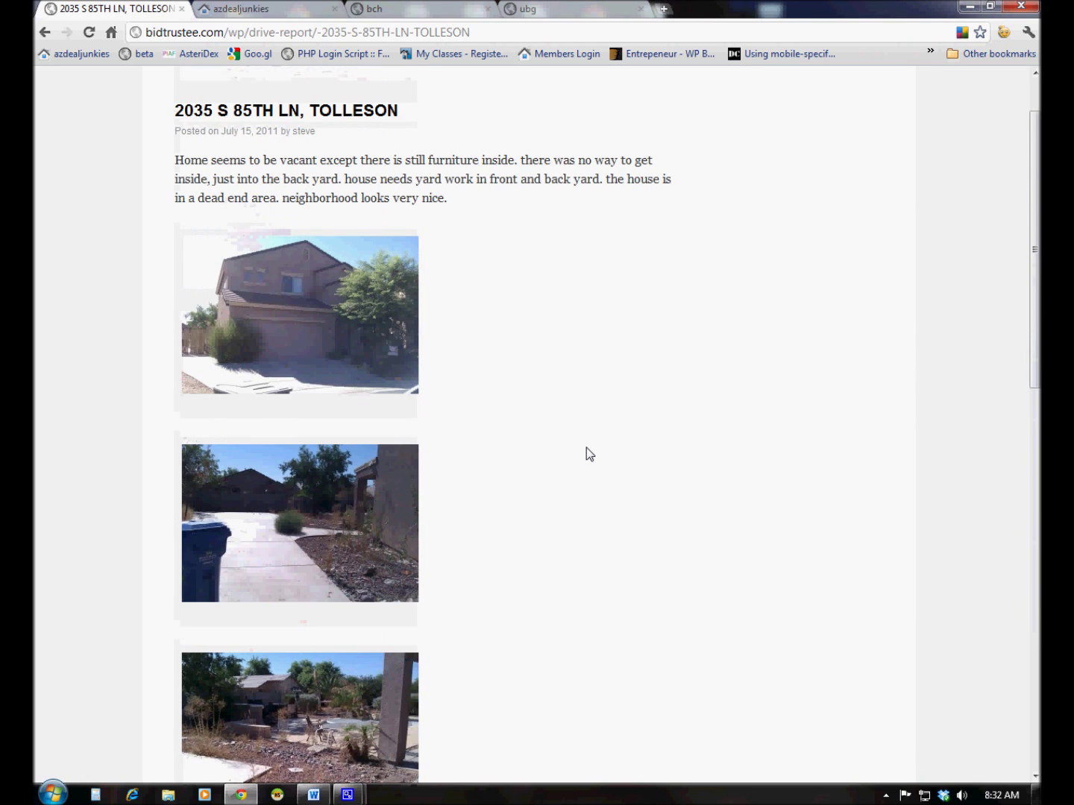
left_click(44, 31)
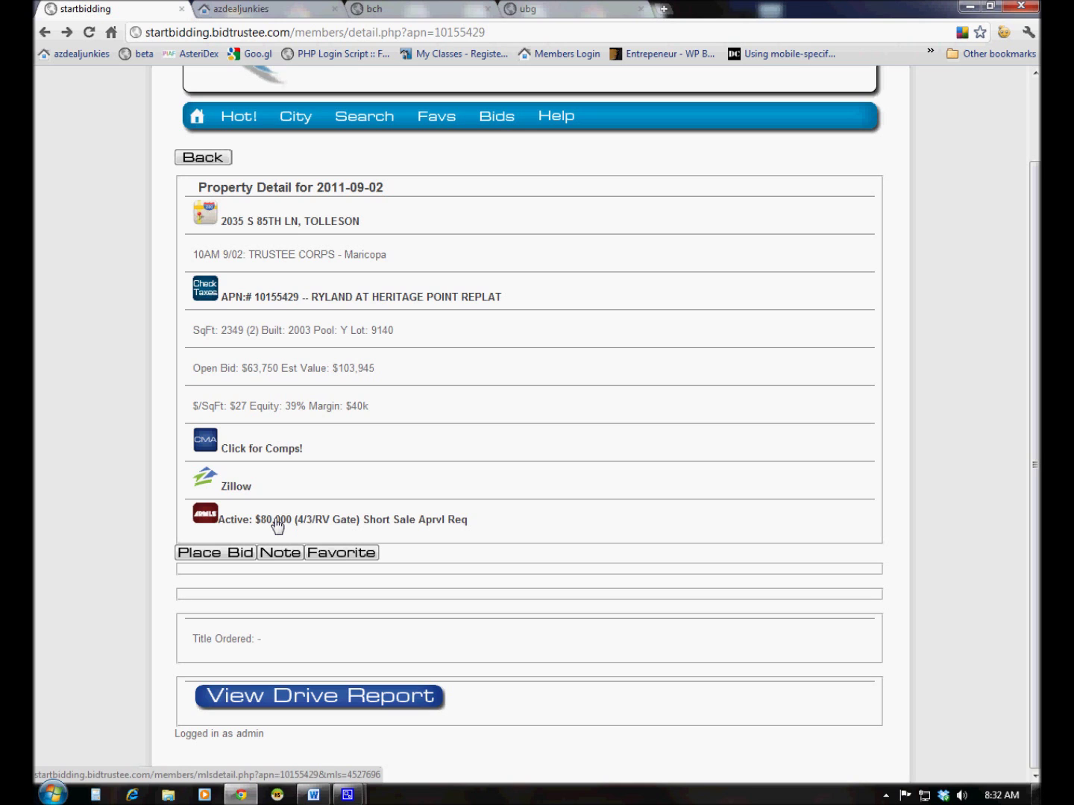
left_click(277, 525)
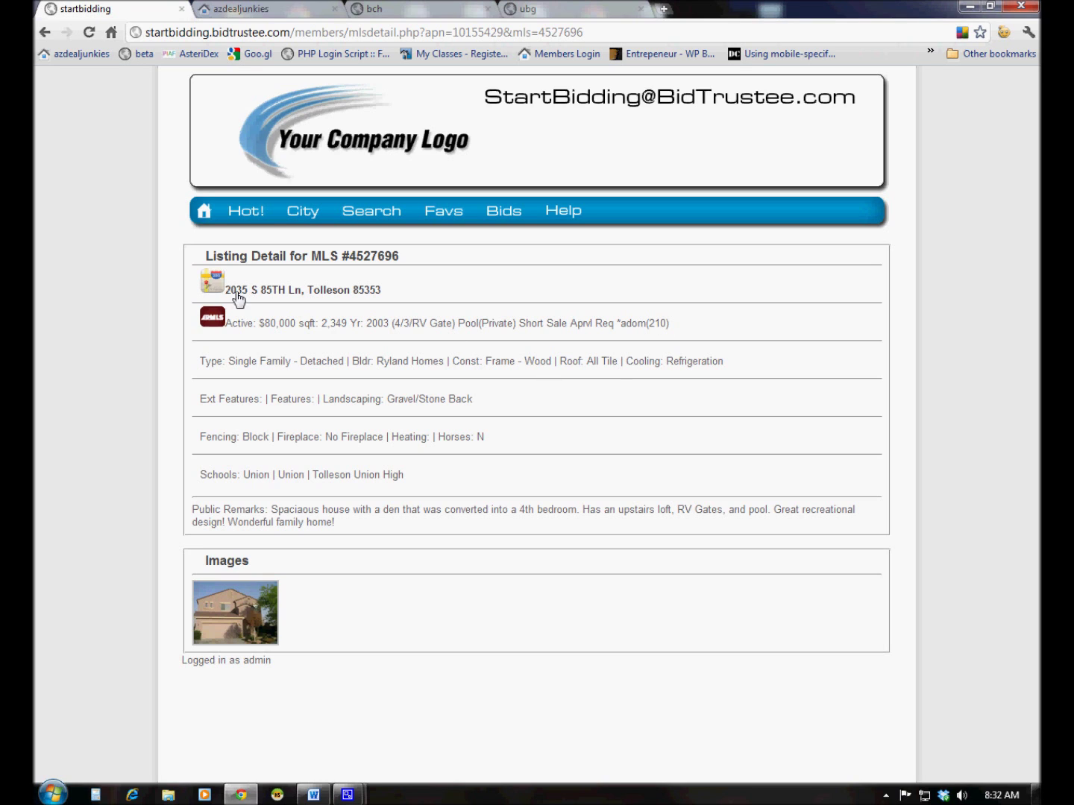
left_click(42, 33)
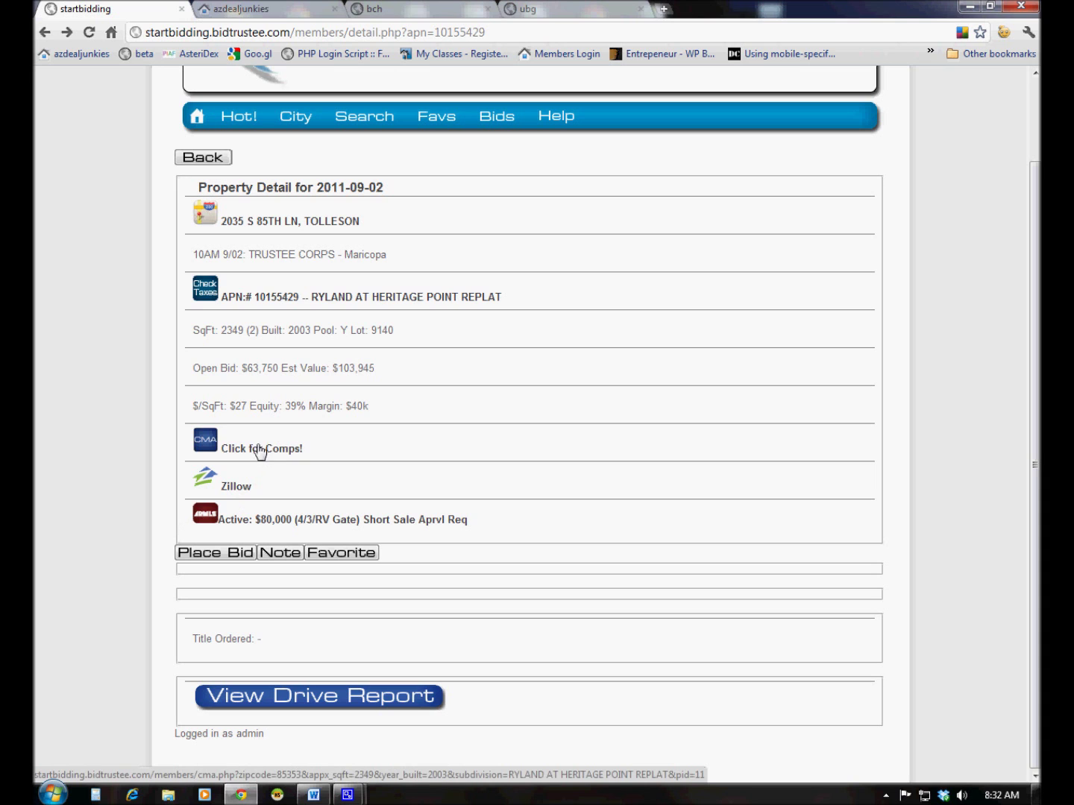
left_click(215, 448)
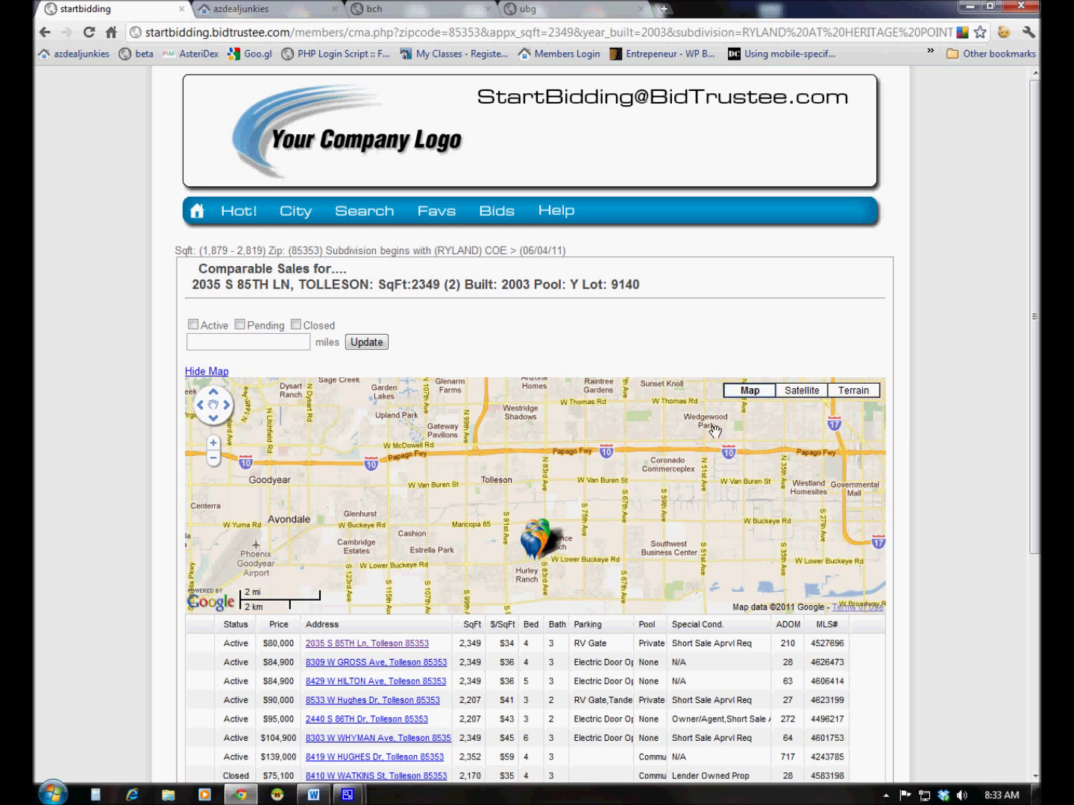
scroll(950, 439, "down", 2)
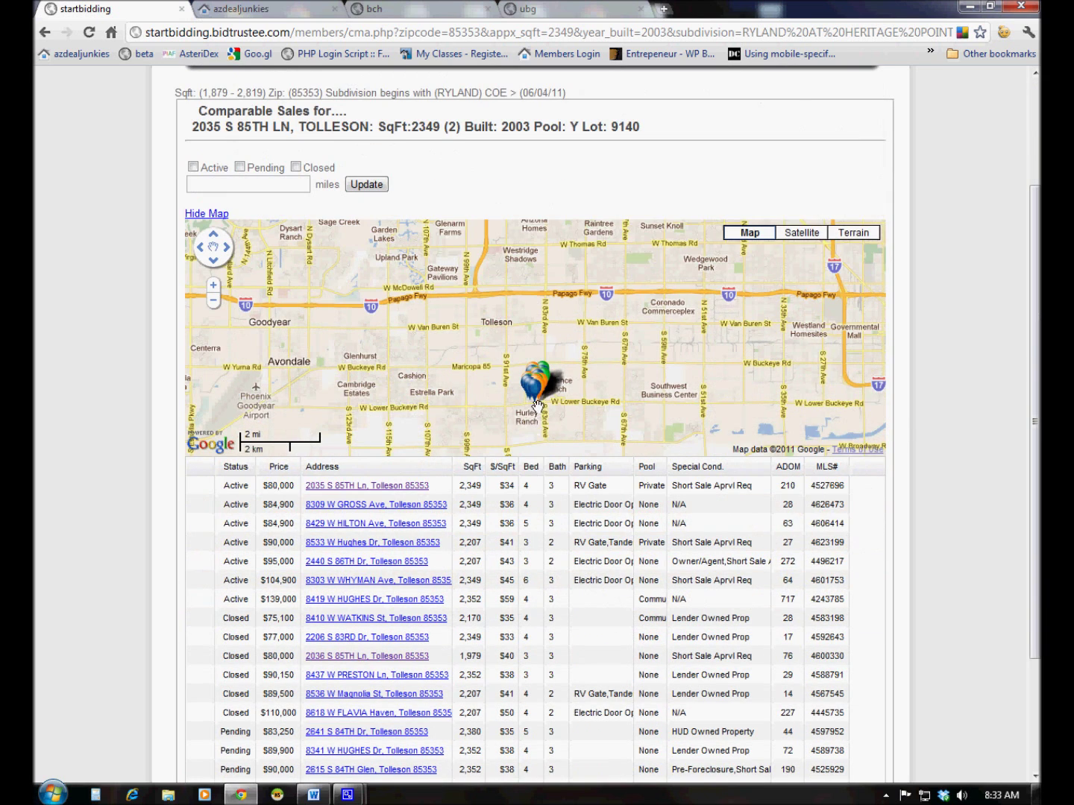
scroll(537, 406, "up", 2)
scroll(537, 391, "up", 1)
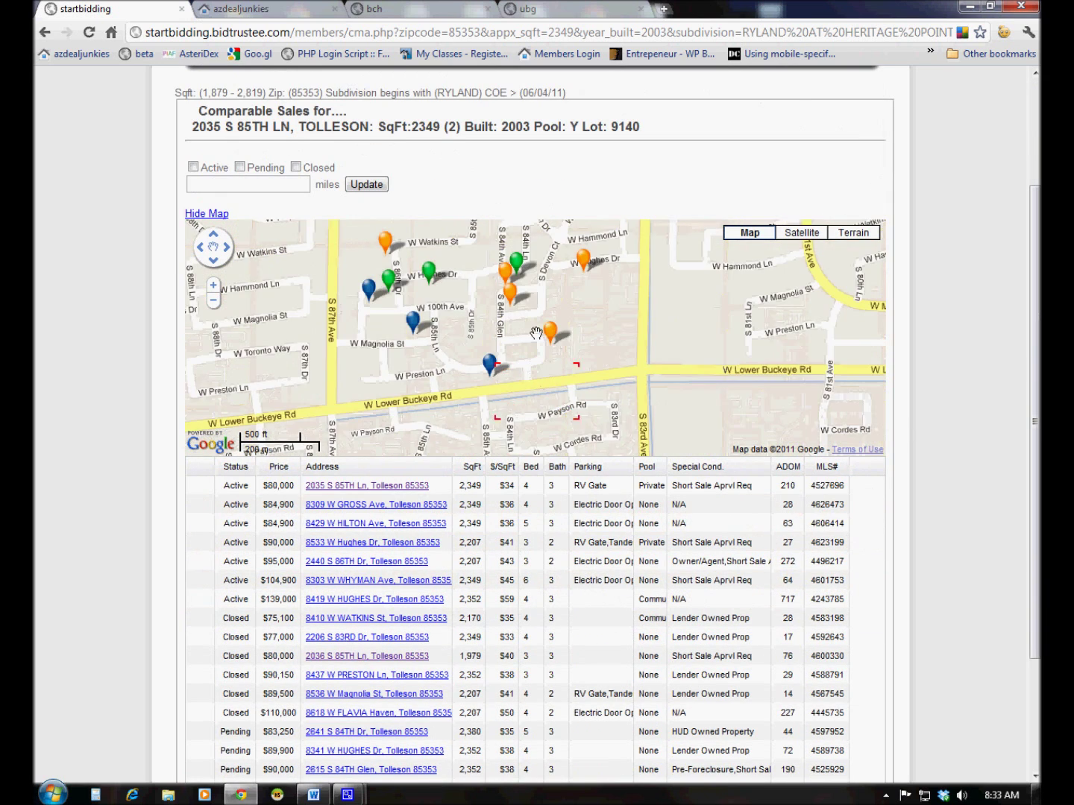
scroll(623, 391, "up", 1)
left_click_drag(623, 391, 514, 435)
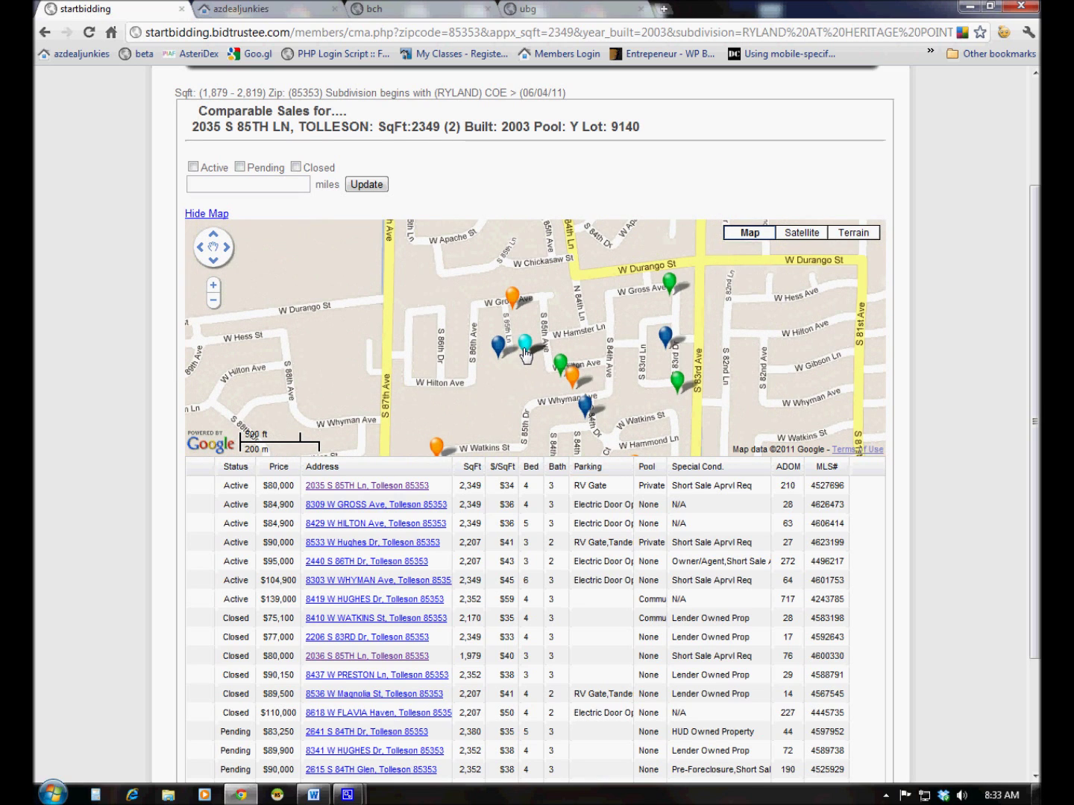
mouse_move(499, 350)
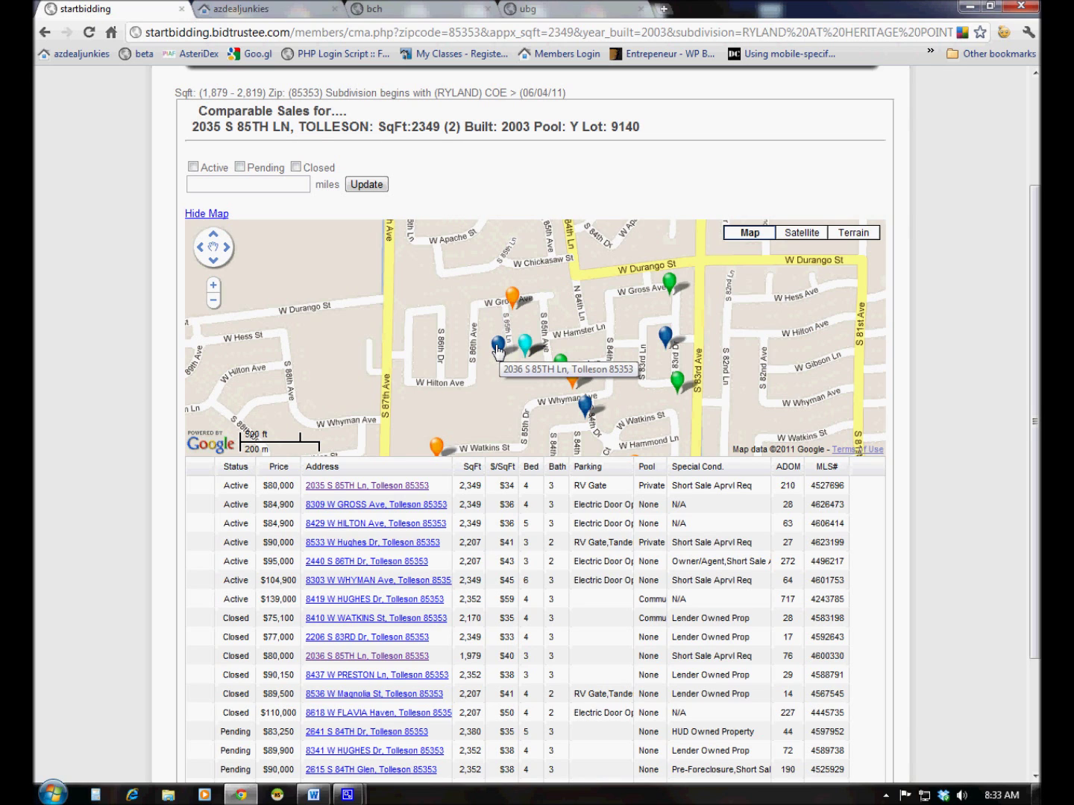
left_click(498, 349)
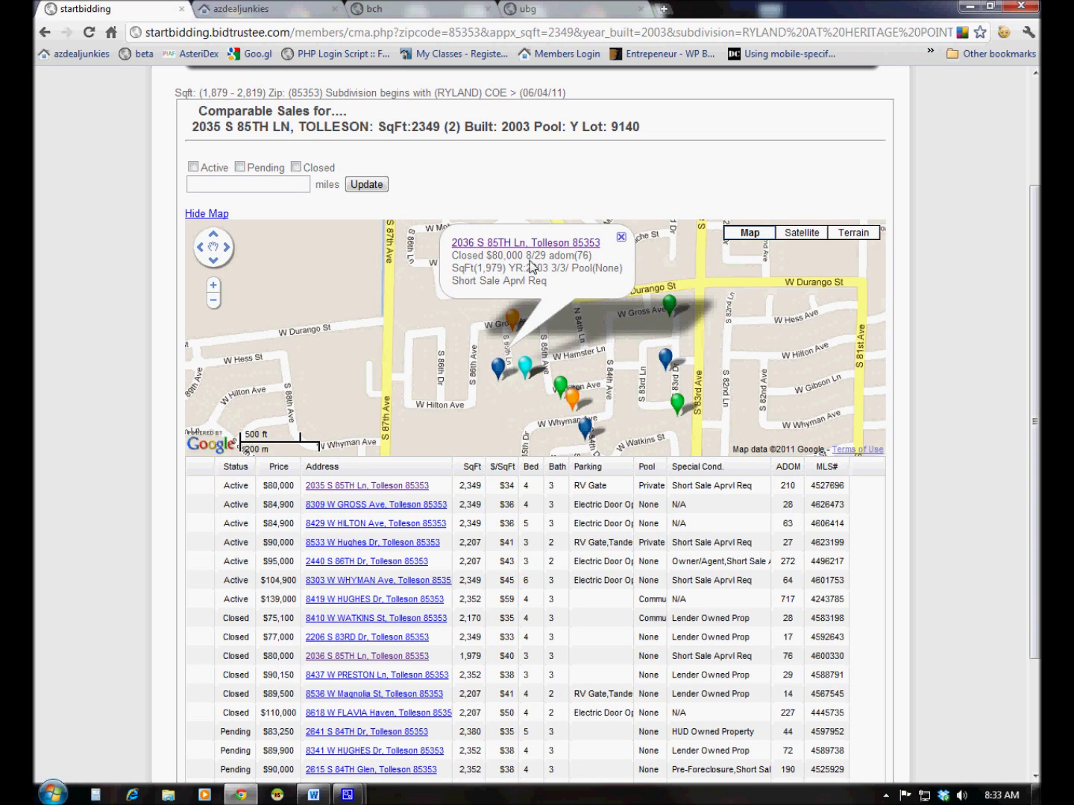
left_click(522, 243)
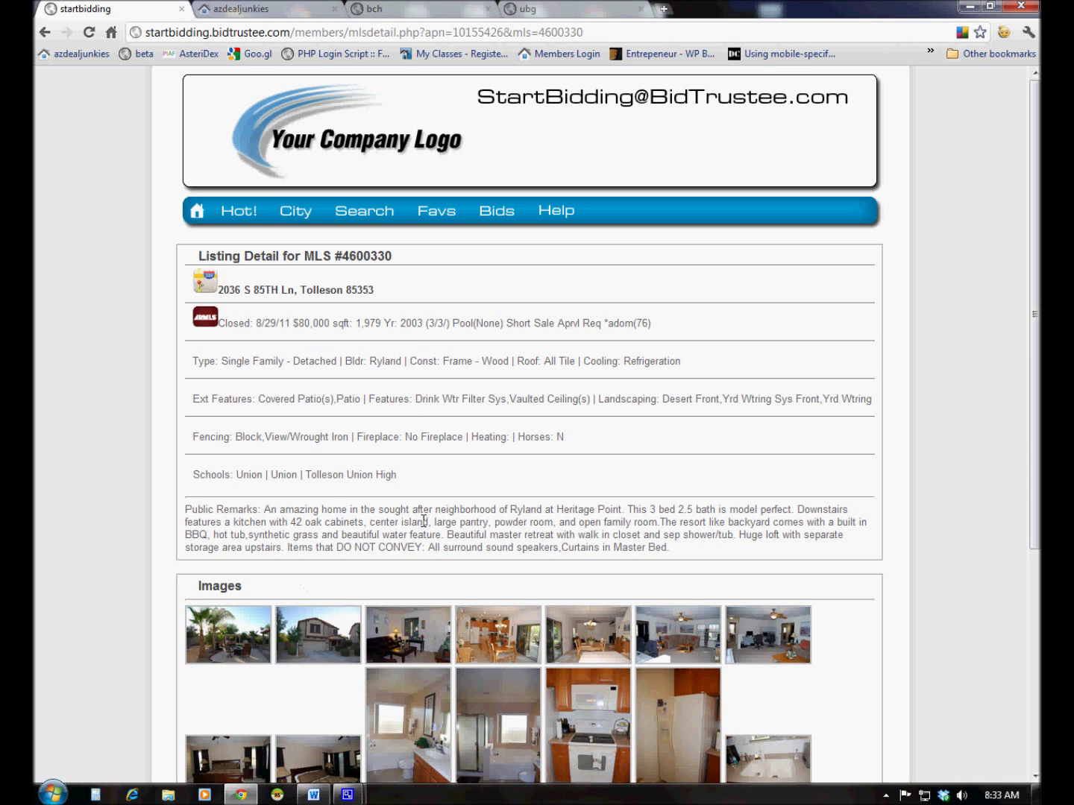
Play the enlarged photo slideshow for listing #4600330, then go back to the comparable-sales page
scroll(99, 493, "down", 1)
left_click(223, 573)
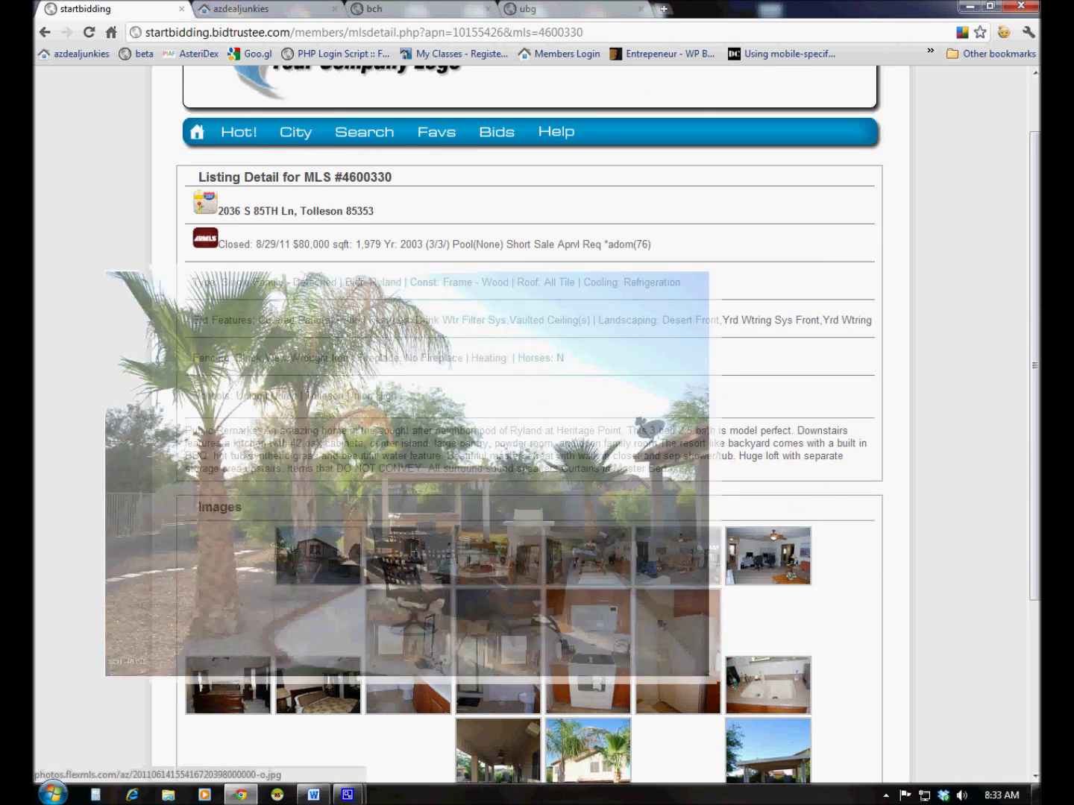
left_click(890, 134)
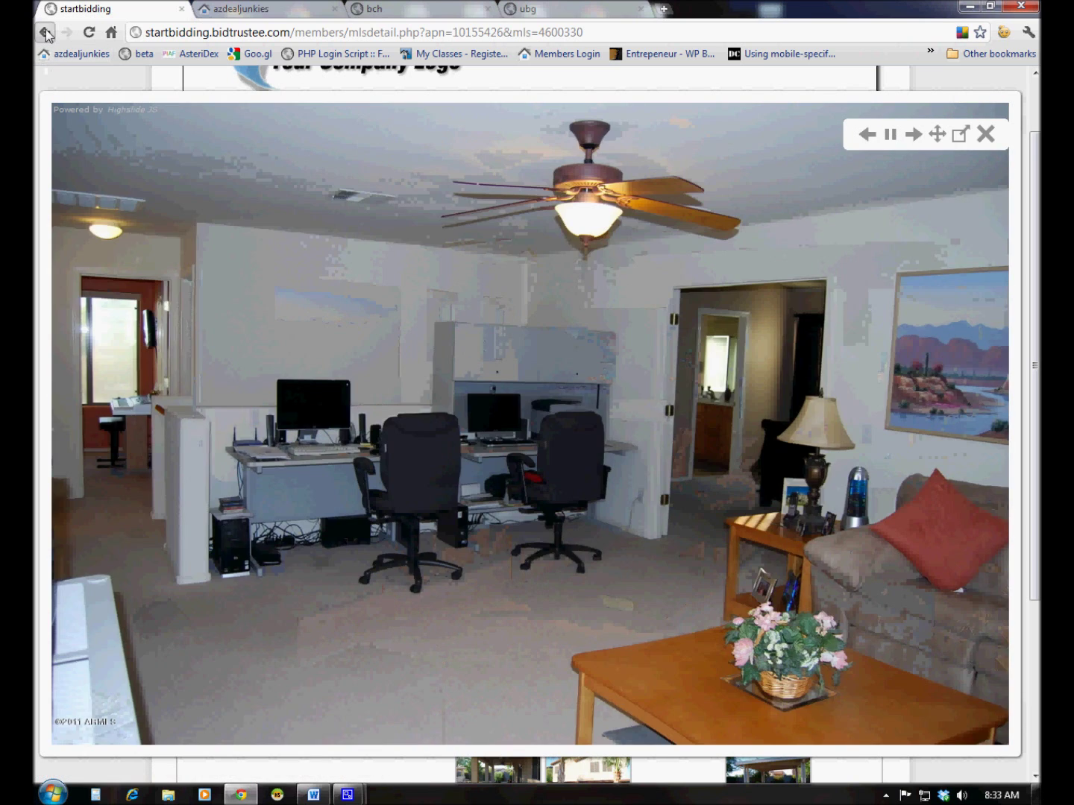
left_click(46, 33)
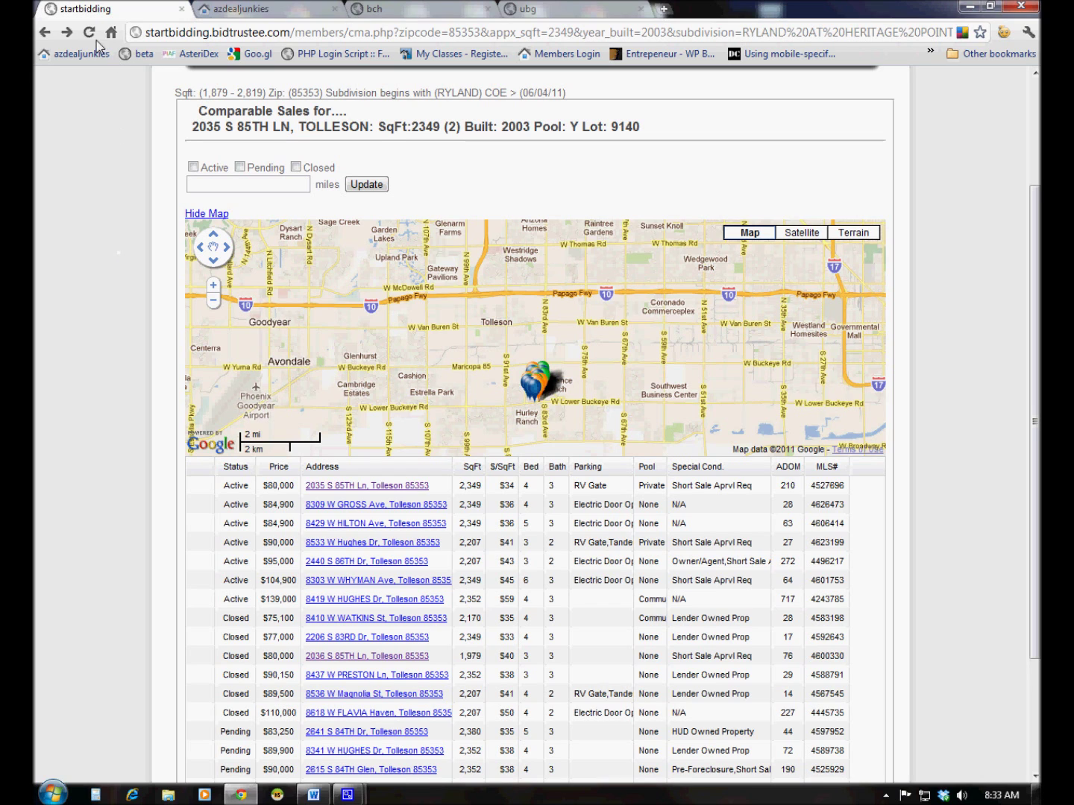
left_click(46, 32)
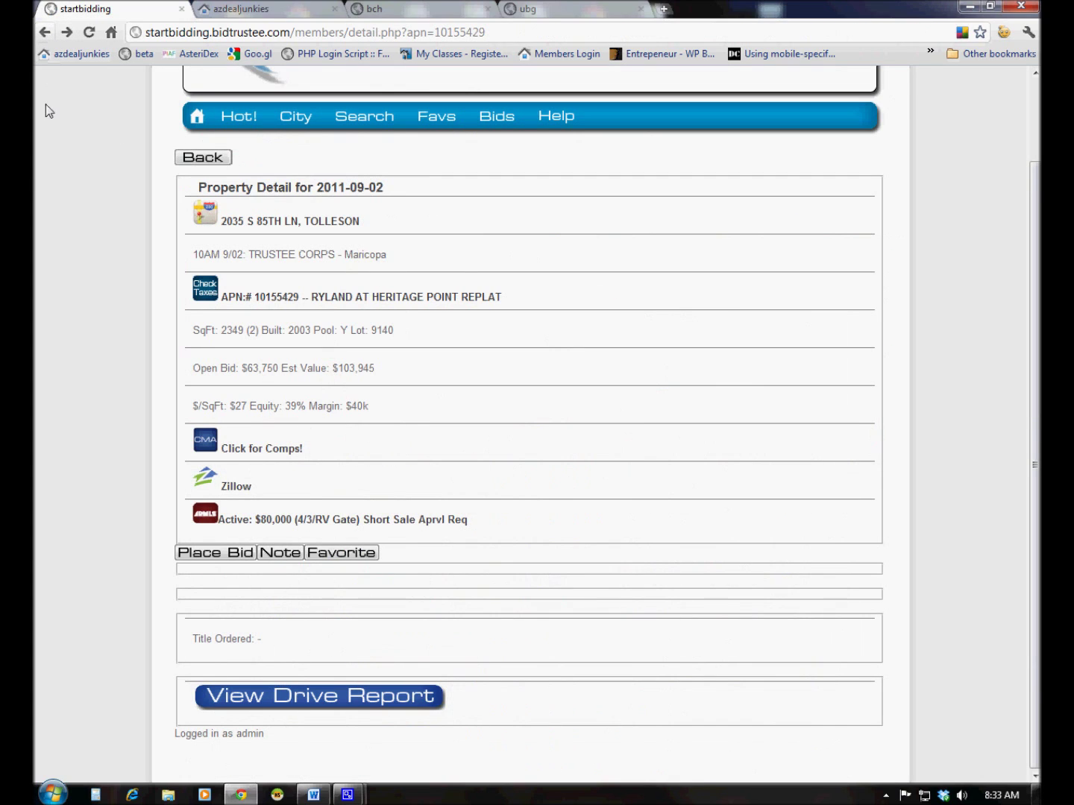
left_click(221, 554)
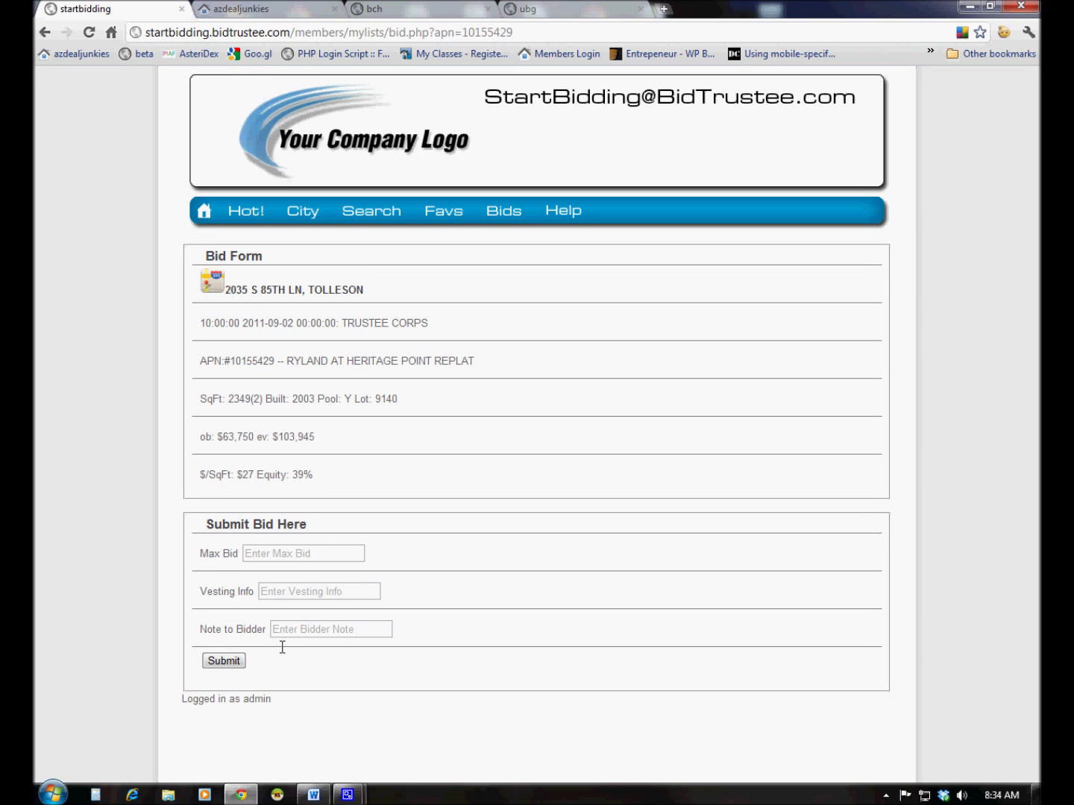
left_click(46, 32)
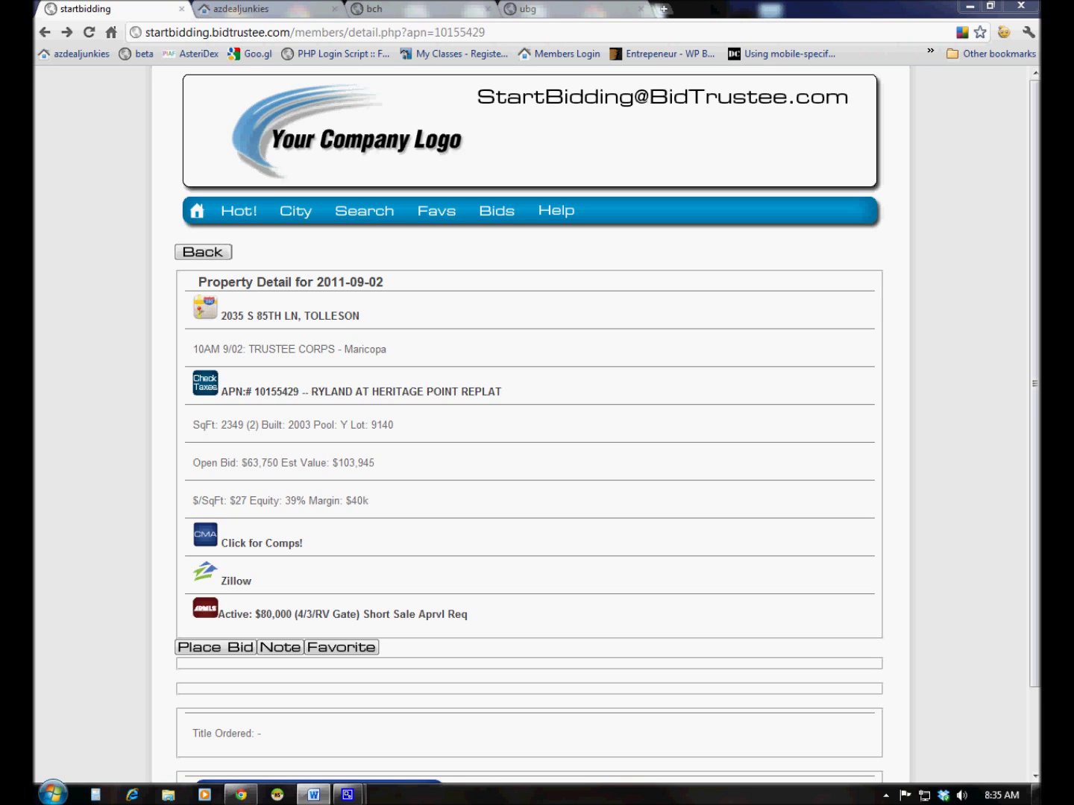
mouse_move(346, 795)
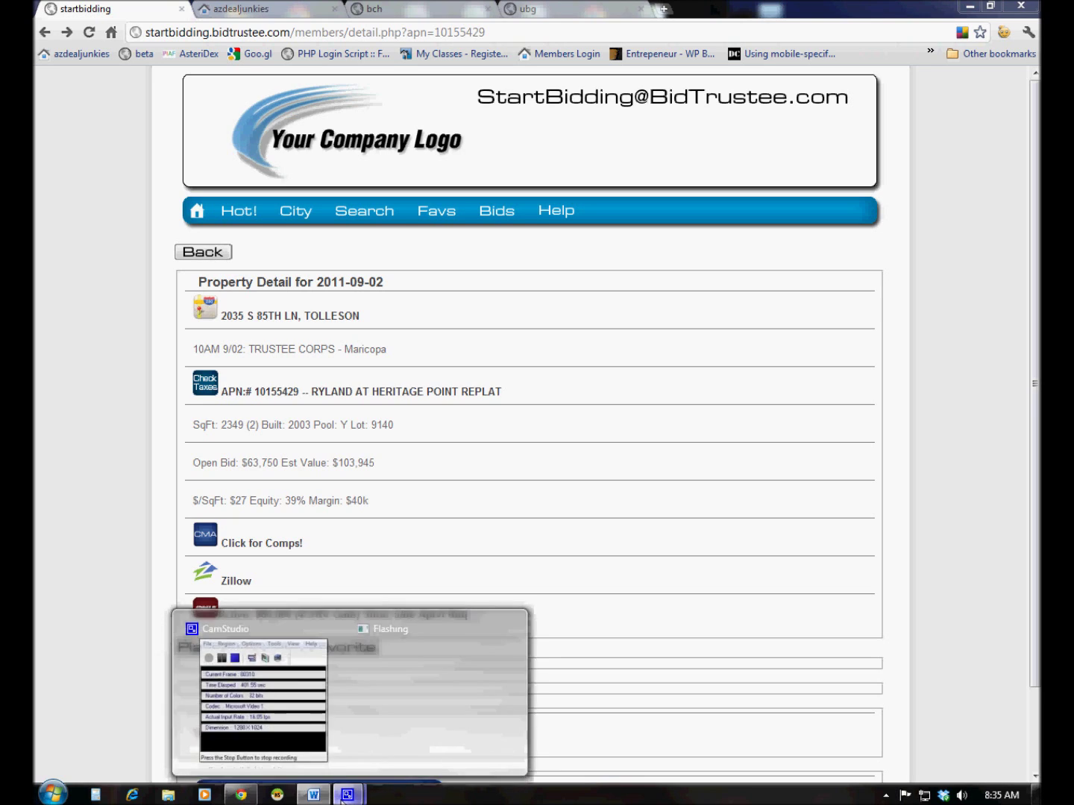